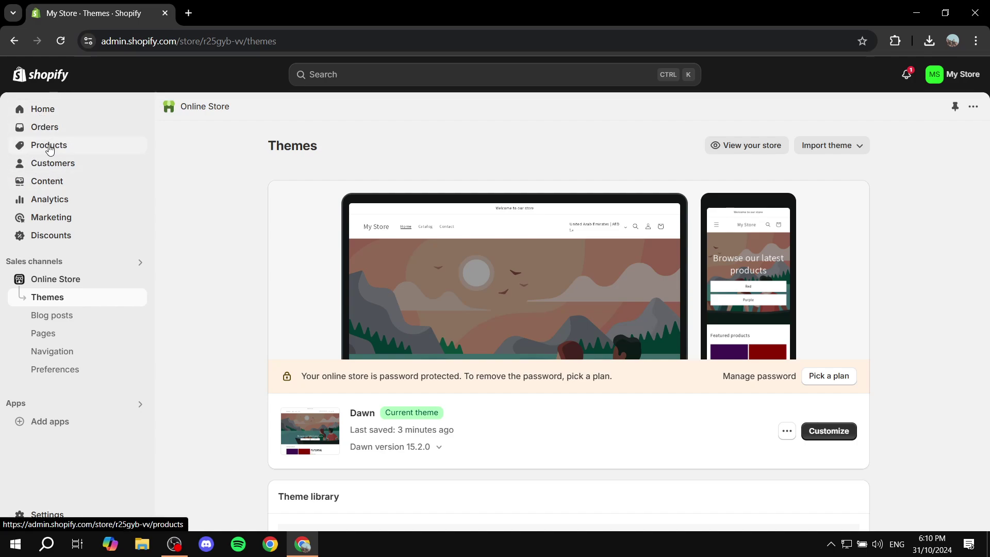
- Open Content > Files to list the store's seven uploaded files
click(35, 183)
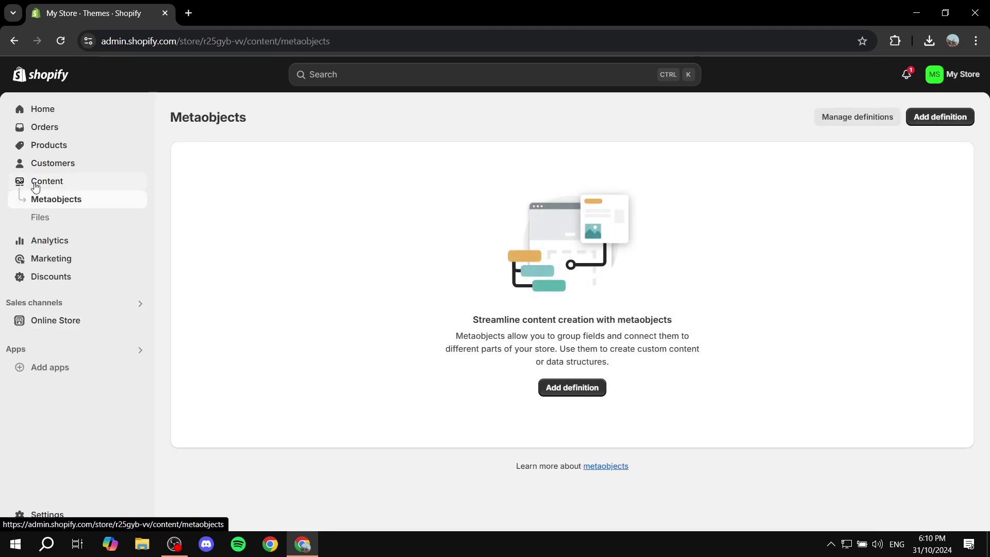
click(41, 219)
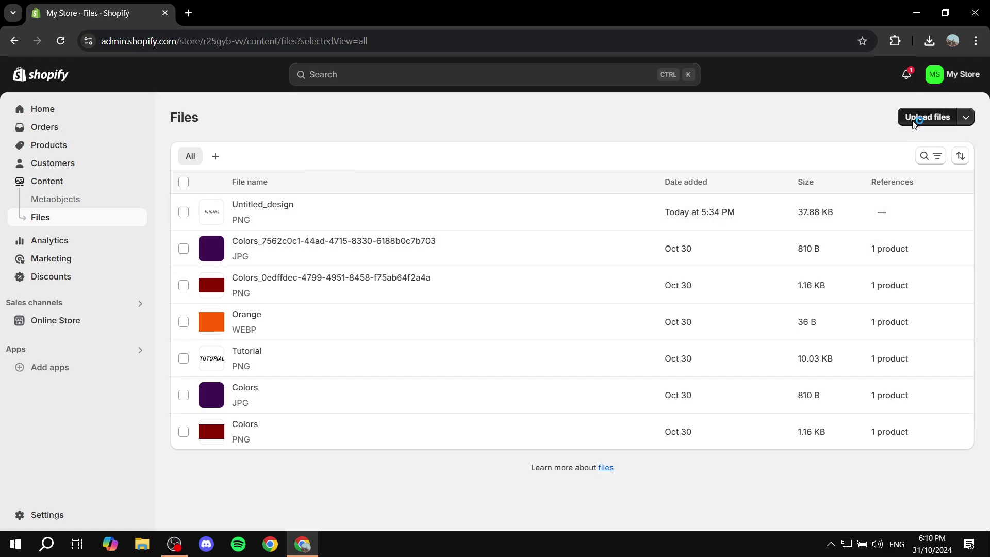
- Upload sample.pdf from the Explainer Media folder to the store's Files
click(912, 123)
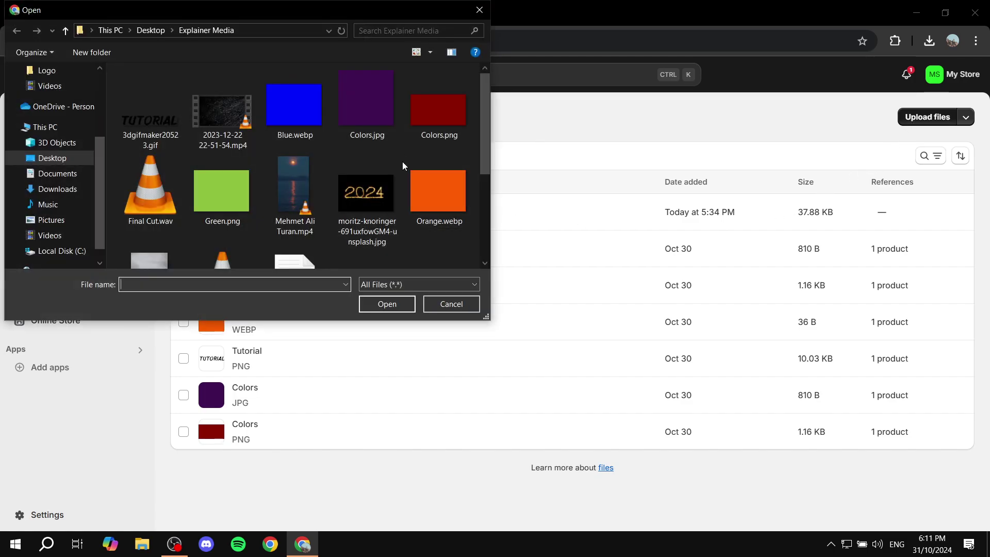
scroll(401, 168, down, 3)
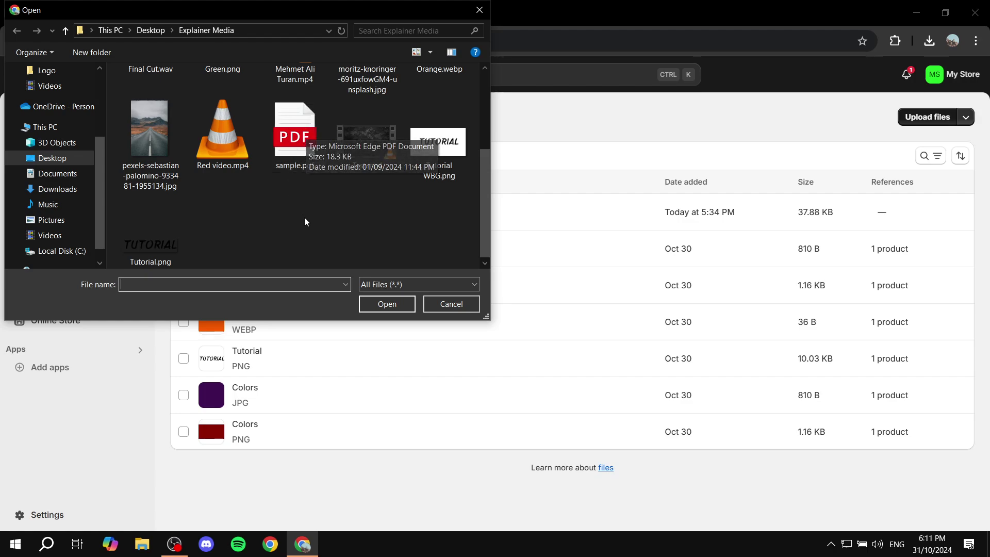
double_click(304, 138)
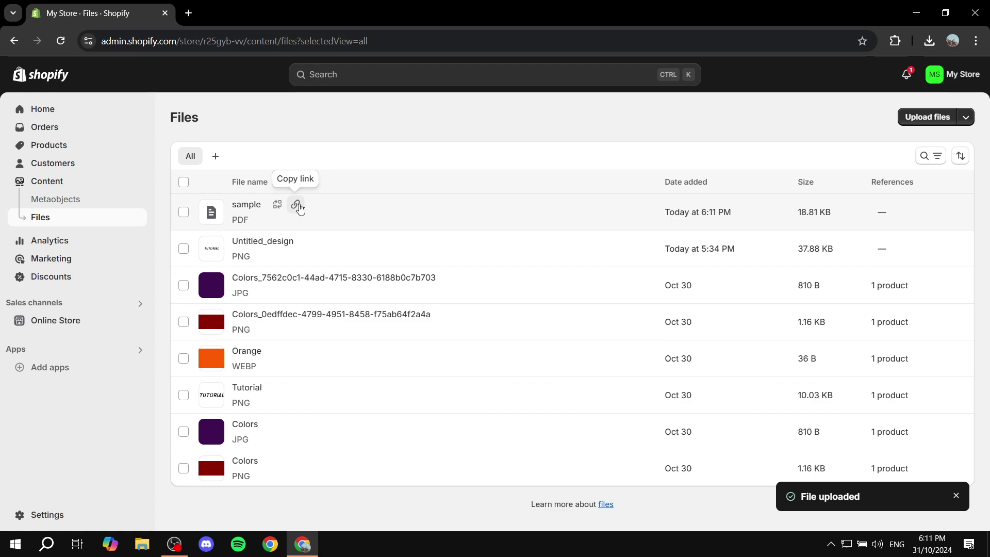
- Copy the link to the 18.81 KB sample PDF
click(298, 207)
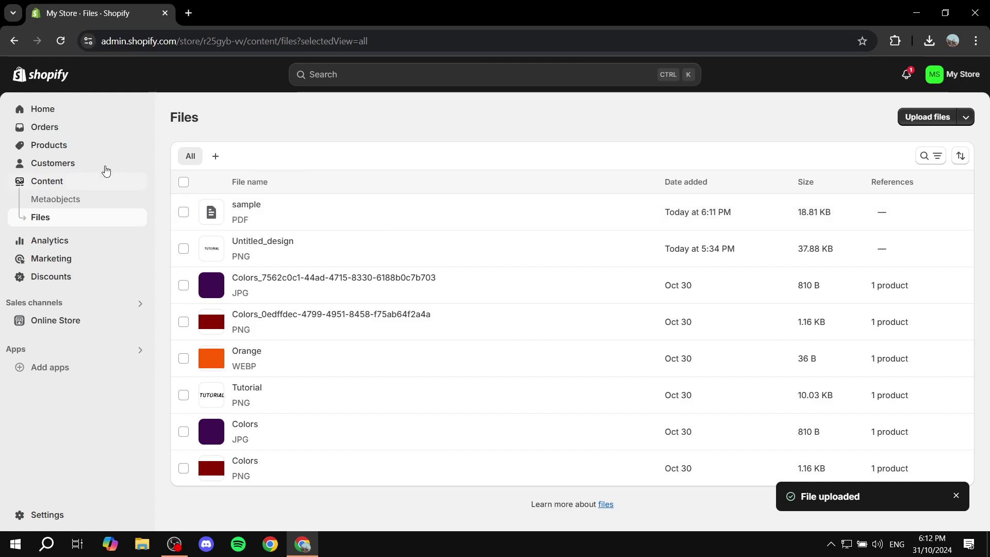
- Open the Purple product and type a placeholder first line in its description
click(54, 150)
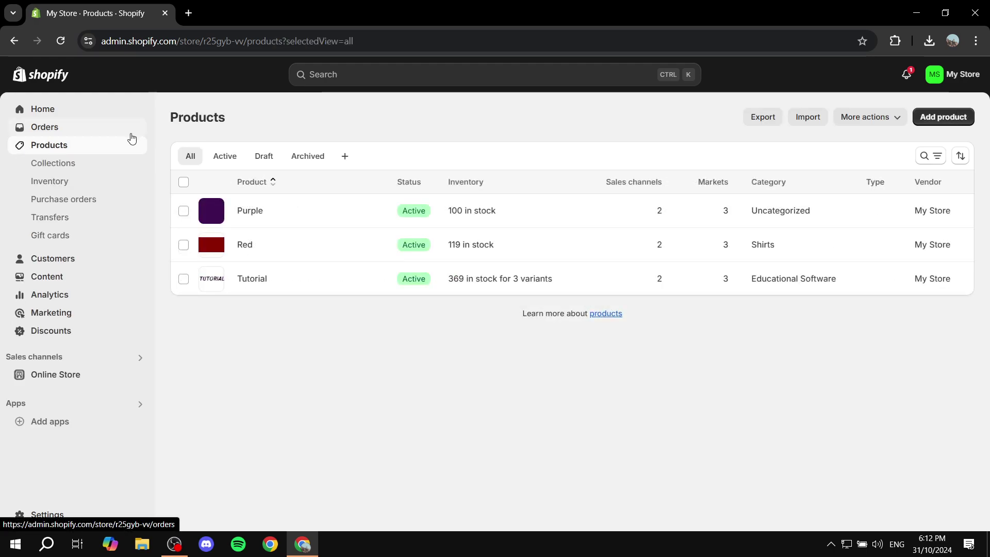
click(249, 210)
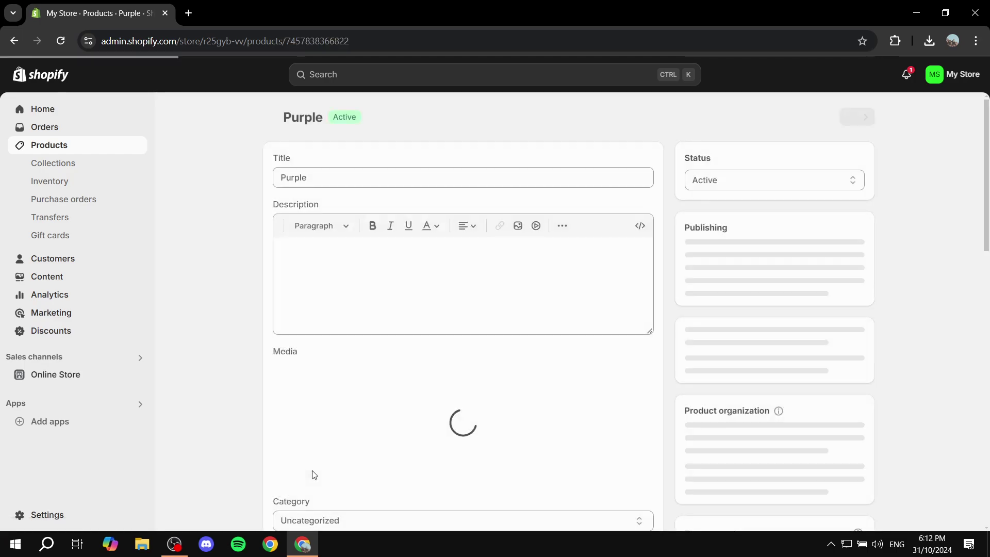
click(386, 250)
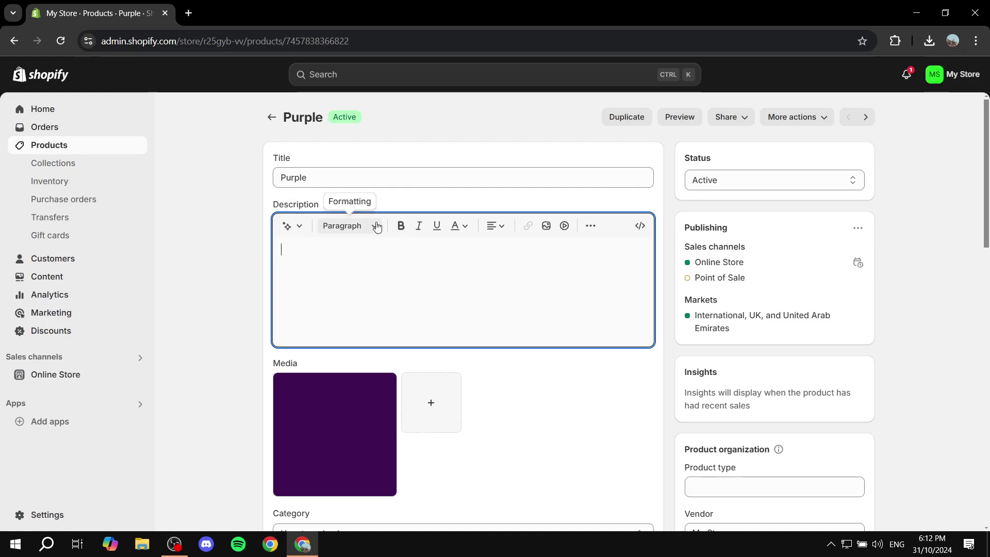
text(OAHWHAOTHWOT)
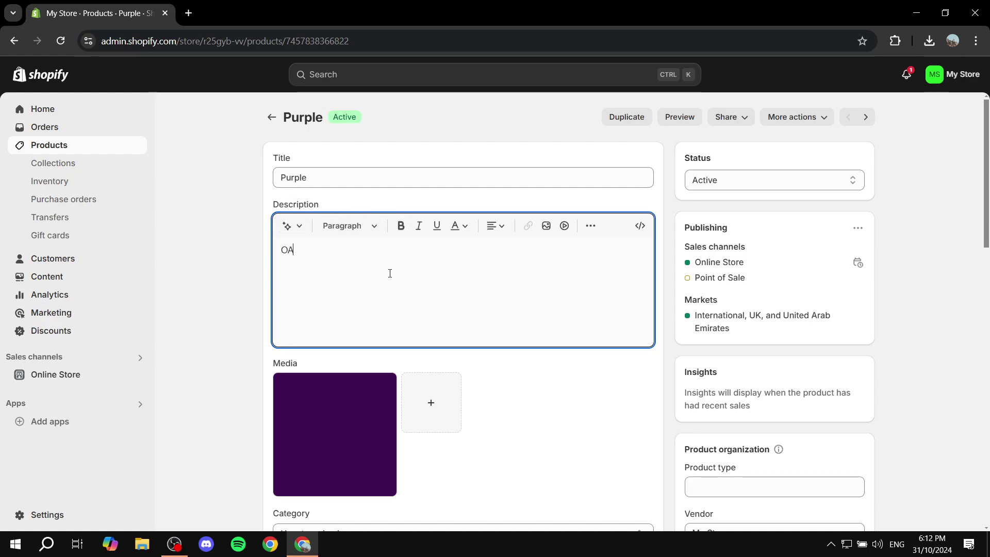
- Add the line 'Here's a size guide for this product in detail: Click Here!'
key(Return)
key(Return)
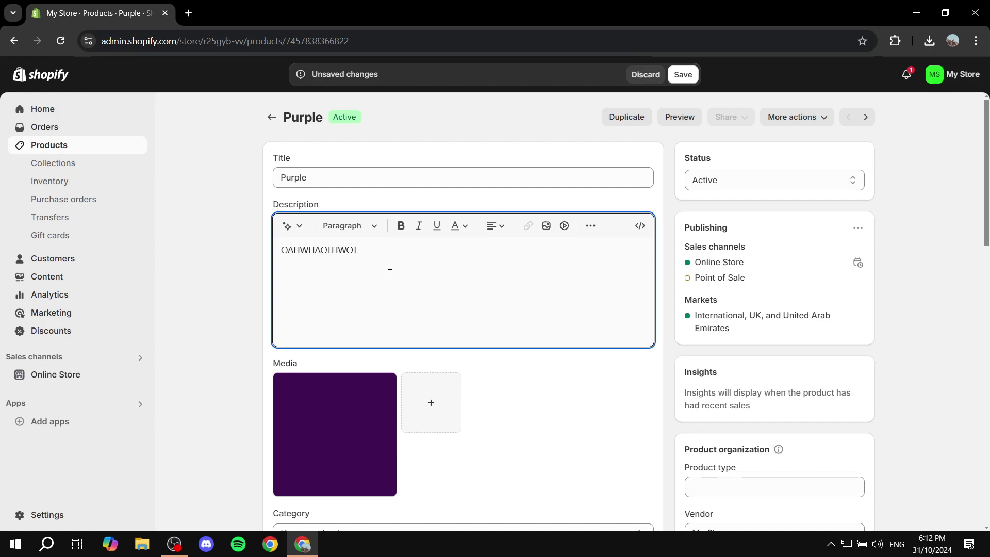
text(Here's a so)
text(ze guide fpr)
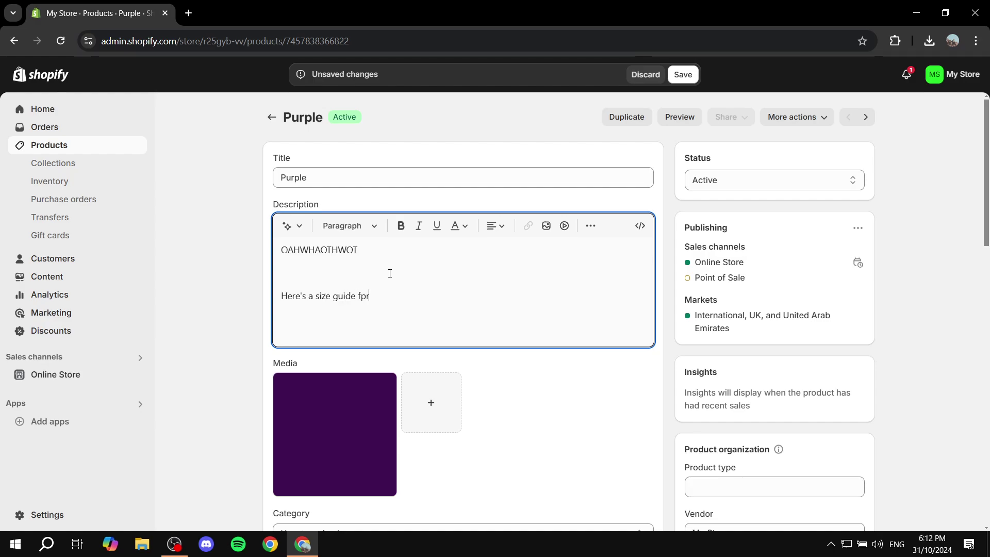
text( this produc)
text(t im)
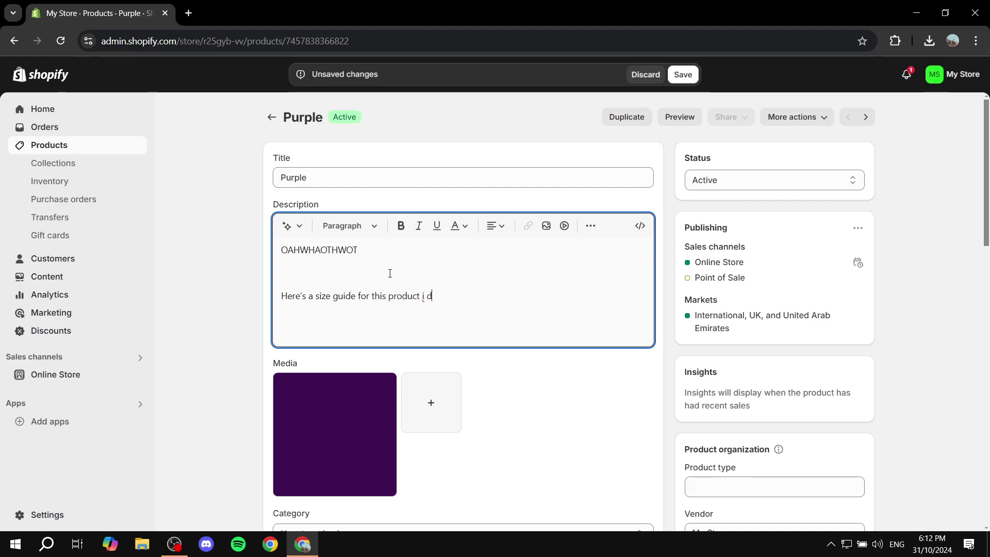
key(BackSpace)
key(BackSpace)
text(in detail: Click Her)
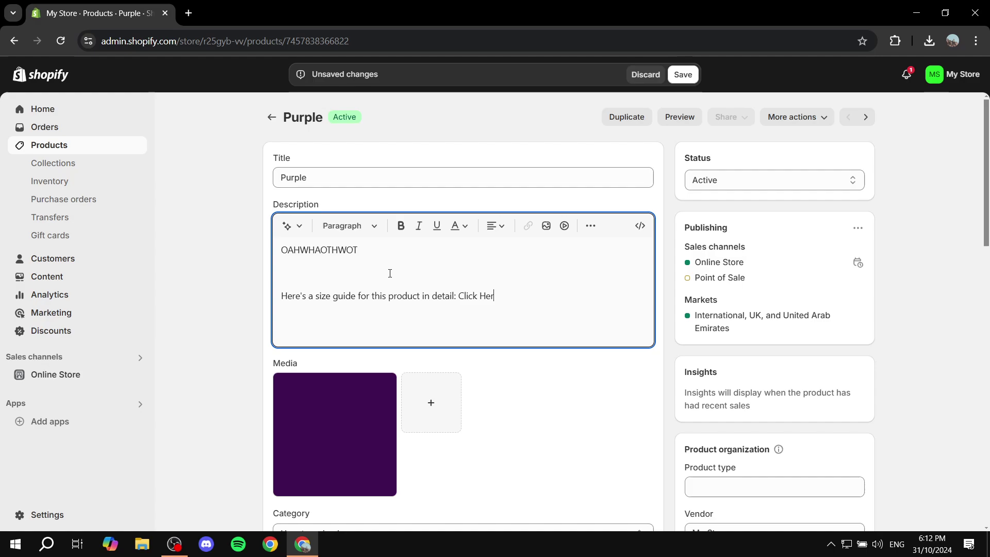
text(e To OPen)
key(BackSpace)
key(BackSpace)
key(BackSpace)
key(BackSpace)
- Link 'Click Here!' to the sample PDF URL, opening in a new window, titled 'Size guide'
drag(519, 295, 458, 297)
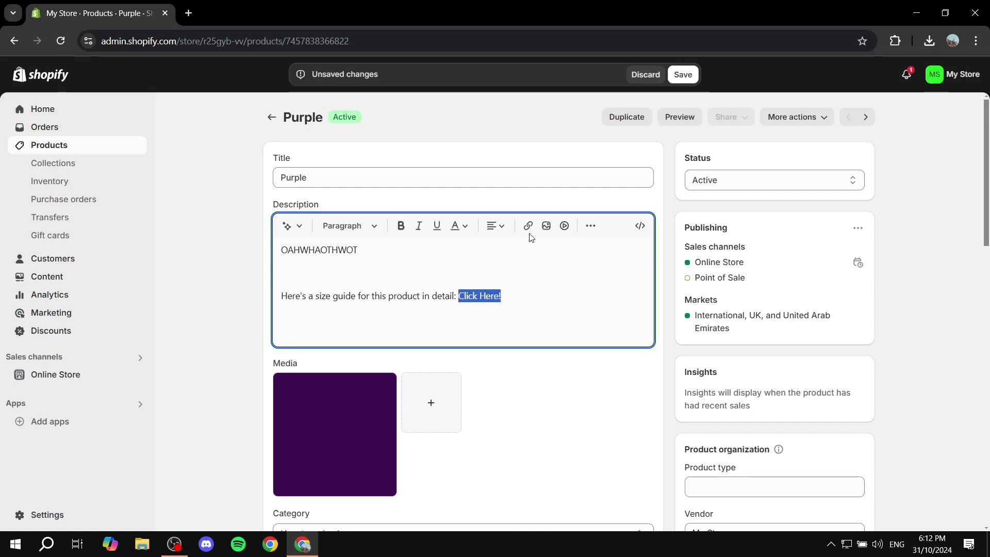
click(528, 226)
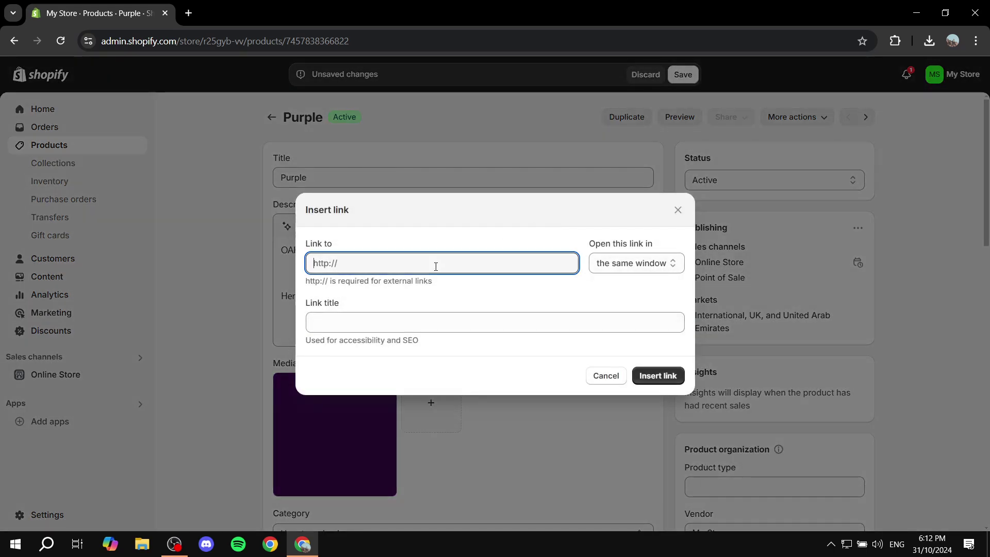
key(ctrl+v)
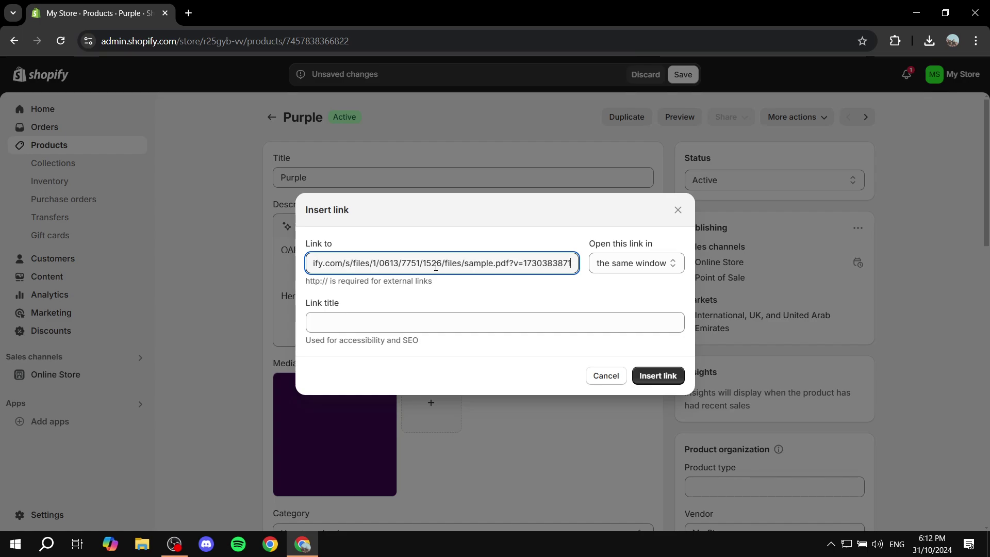
click(455, 227)
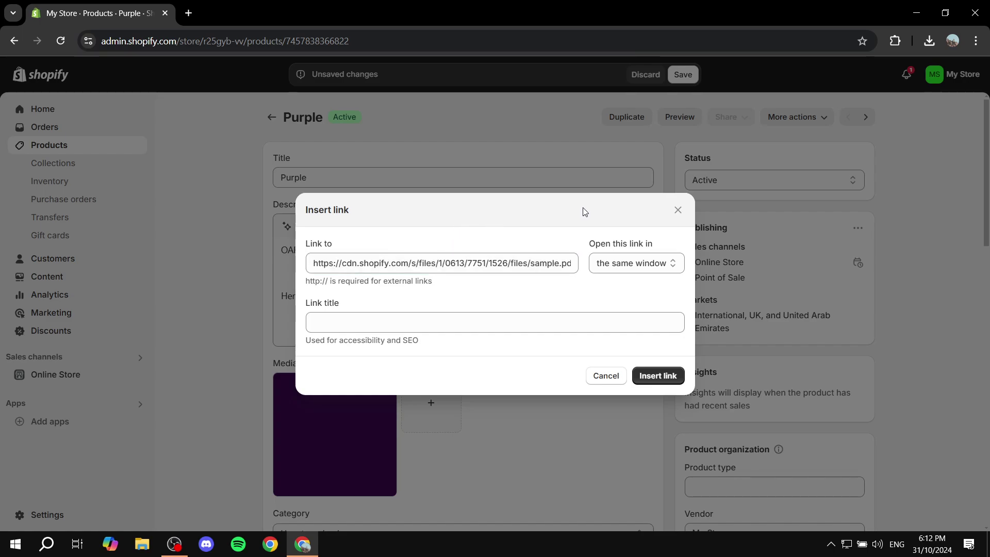
click(632, 265)
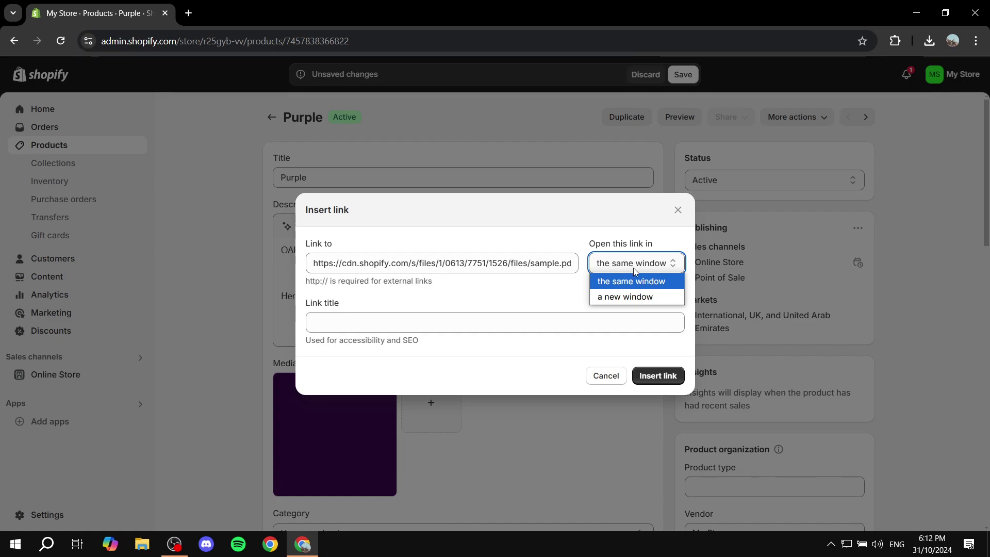
click(634, 298)
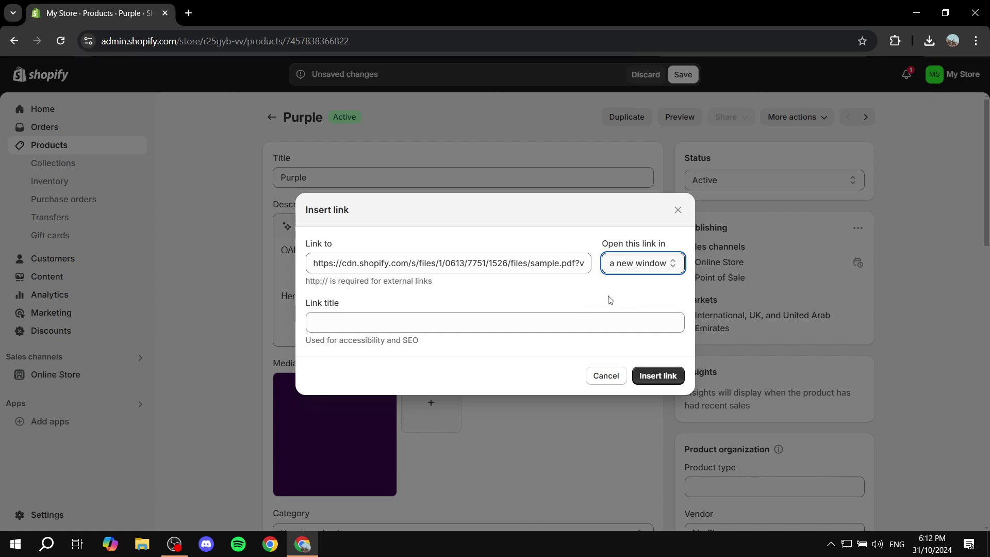
click(631, 264)
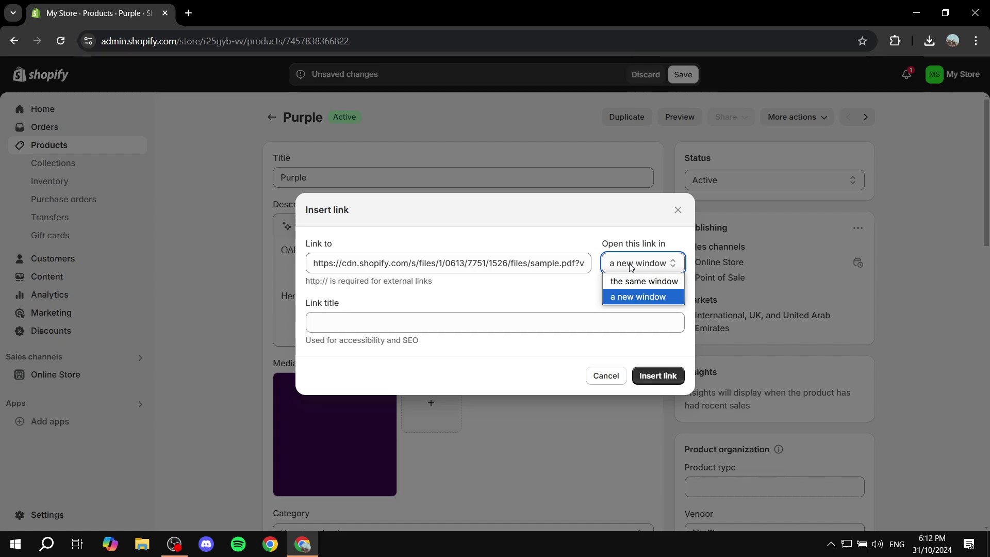
click(630, 265)
click(428, 321)
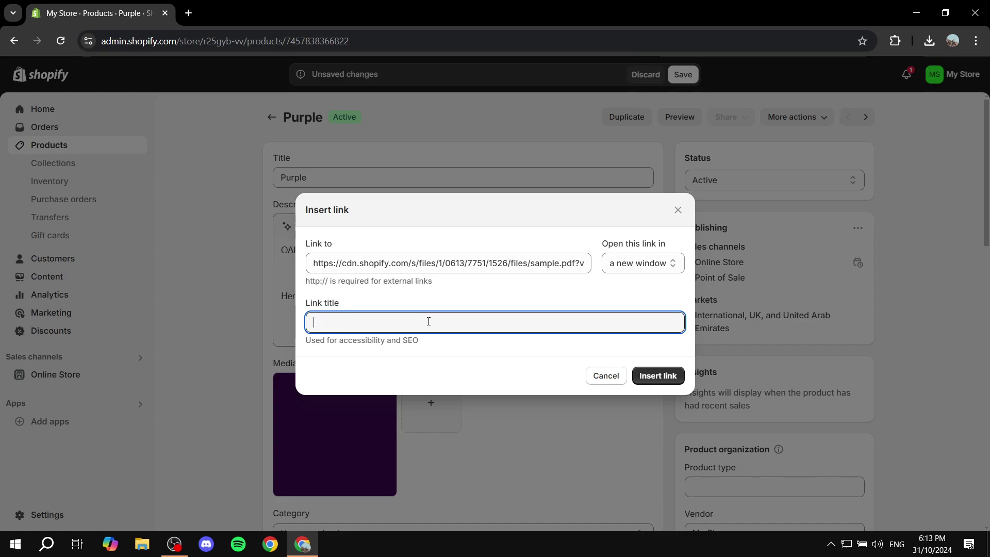
text(Size guide)
- Insert the Click Here! link and save the Purple product
click(668, 377)
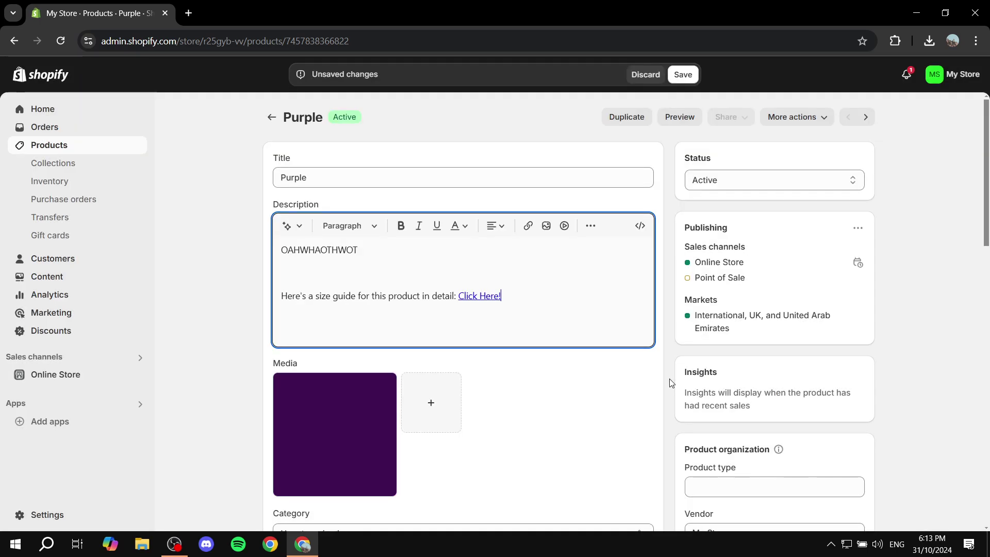
click(671, 73)
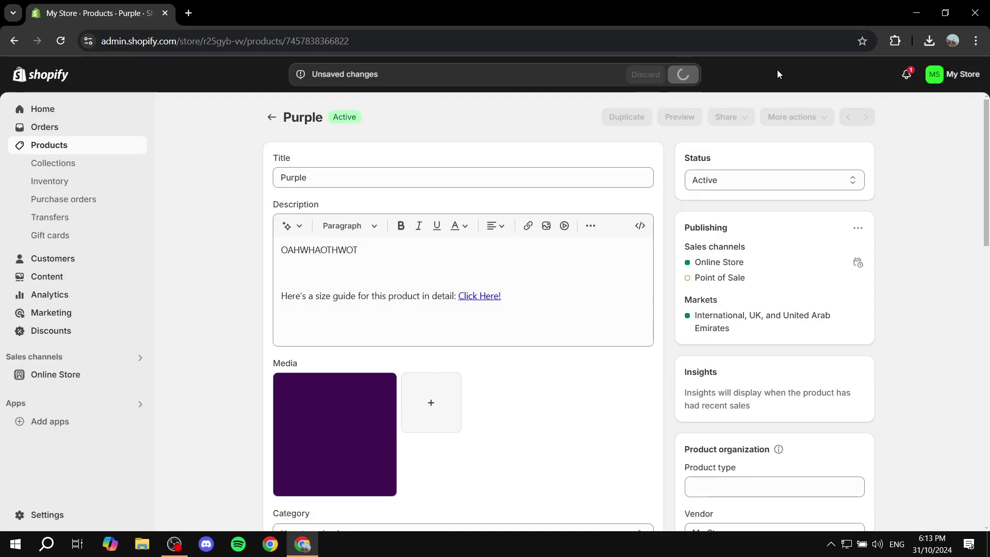